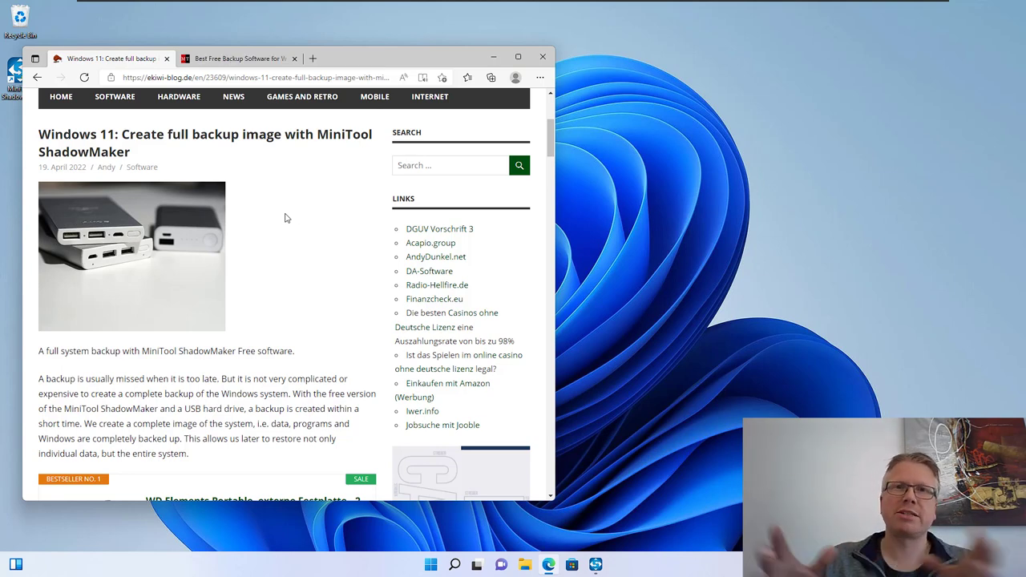
- Switch to the MiniTool ShadowMaker product page and close the support chat popup
{"action": "left_click", "coordinate": [231, 59]}
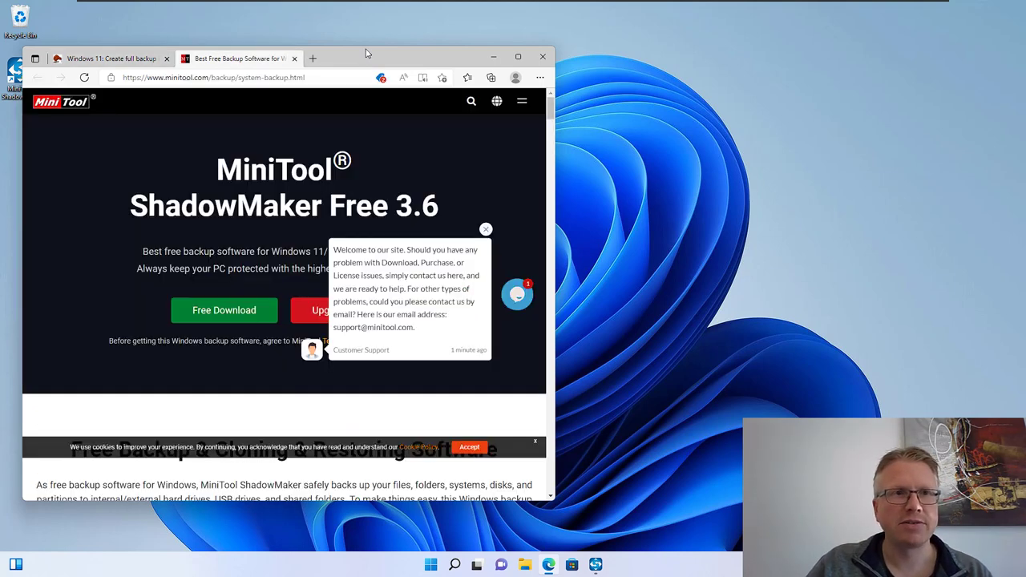
{"action": "left_click_drag", "start_coordinate": [367, 54], "coordinate": [370, 25]}
{"action": "left_click", "coordinate": [487, 201]}
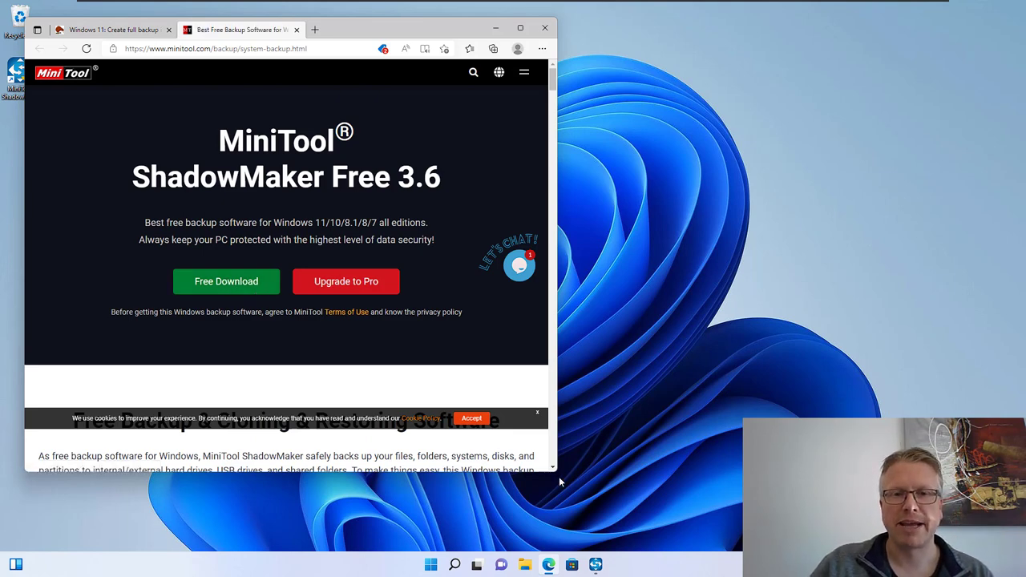
- Widen the Edge window and scroll to the Free versus Pro editions comparison table
{"action": "scroll", "coordinate": [554, 470], "scroll_direction": "down", "scroll_amount": 2}
{"action": "left_click_drag", "start_coordinate": [556, 474], "coordinate": [675, 533]}
{"action": "scroll", "coordinate": [351, 248], "scroll_direction": "up", "scroll_amount": 2}
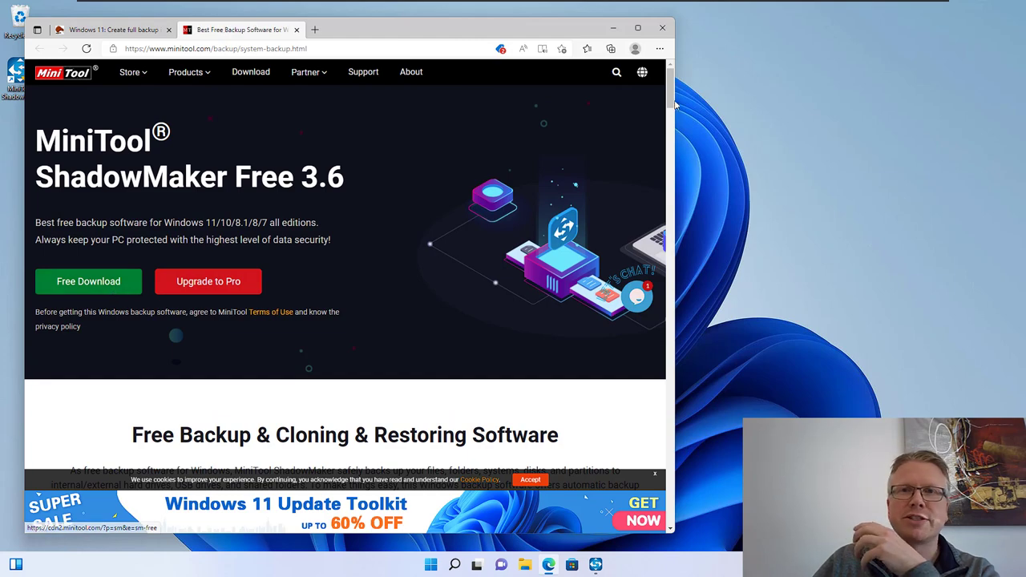
{"action": "mouse_move", "coordinate": [672, 97]}
{"action": "left_mouse_down"}
{"action": "mouse_move", "coordinate": [678, 174]}
{"action": "mouse_move", "coordinate": [677, 192]}
{"action": "mouse_move", "coordinate": [672, 149]}
{"action": "mouse_move", "coordinate": [665, 287]}
{"action": "left_mouse_up"}
{"action": "scroll", "coordinate": [341, 301], "scroll_direction": "down", "scroll_amount": 5}
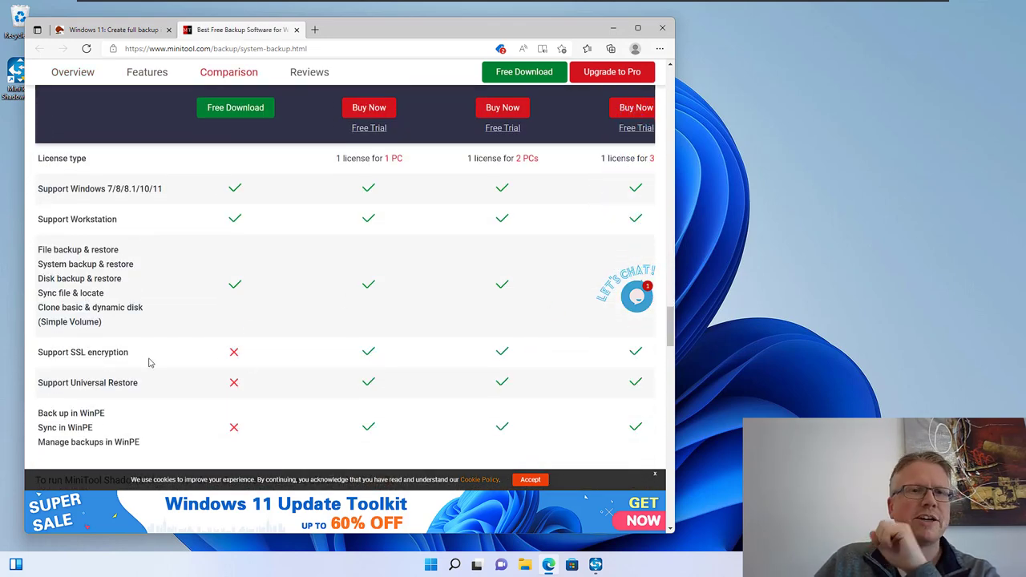
{"action": "scroll", "coordinate": [178, 359], "scroll_direction": "down", "scroll_amount": 1}
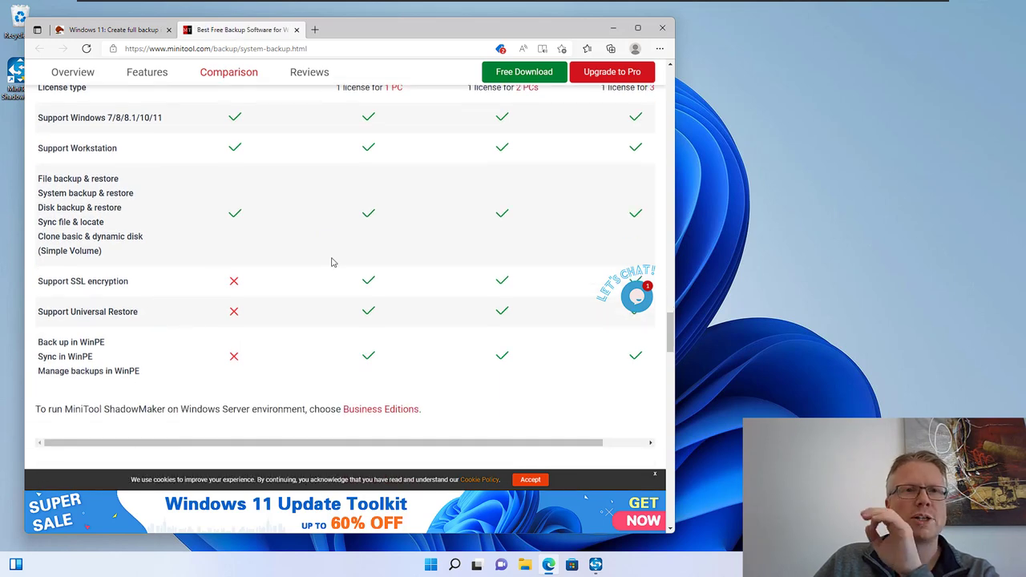
{"action": "scroll", "coordinate": [331, 269], "scroll_direction": "up", "scroll_amount": 2}
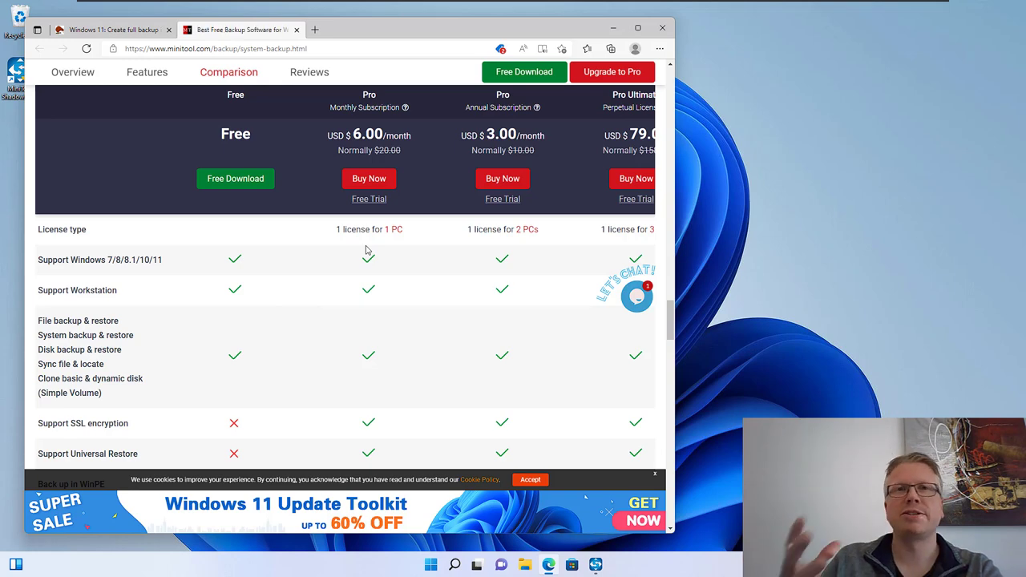
- Minimize Edge and show ShadowMaker's Backup page: 127.40 GB disk source, E:\backupdata\ destination
{"action": "left_click", "coordinate": [614, 28]}
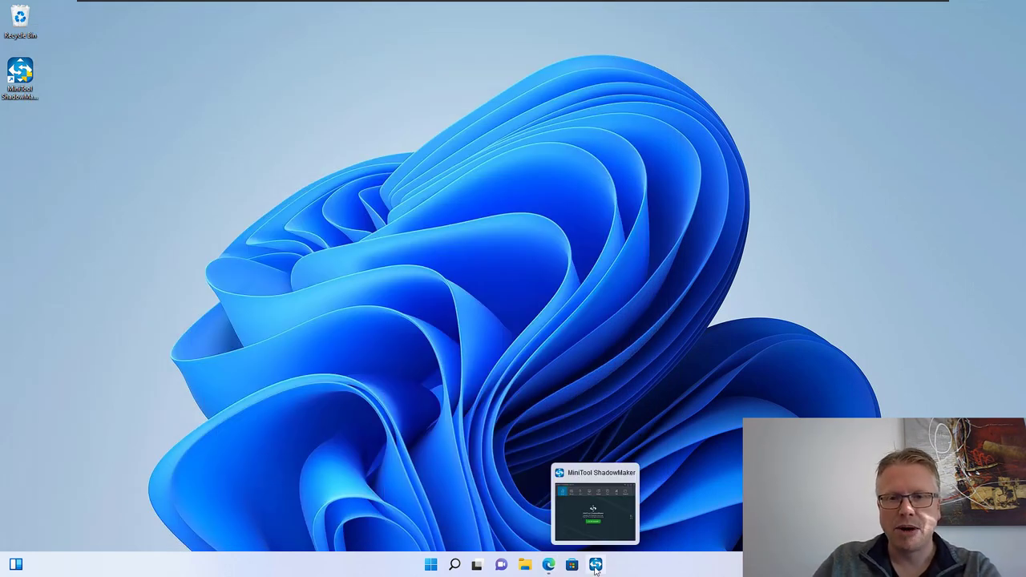
{"action": "left_click", "coordinate": [597, 565]}
{"action": "left_click_drag", "start_coordinate": [438, 32], "coordinate": [352, 70]}
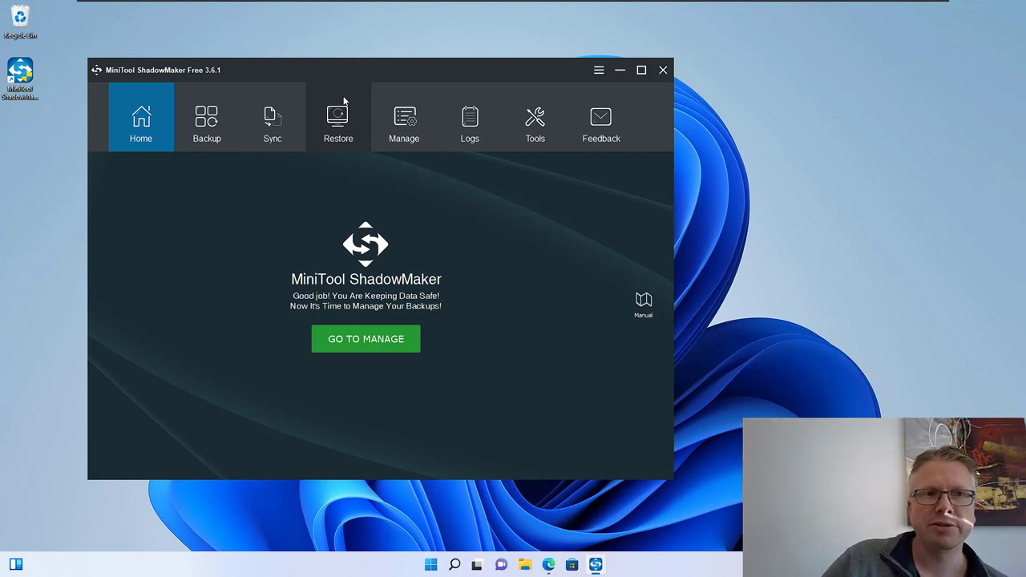
{"action": "left_click", "coordinate": [216, 139]}
{"action": "left_click_drag", "start_coordinate": [330, 64], "coordinate": [312, 58]}
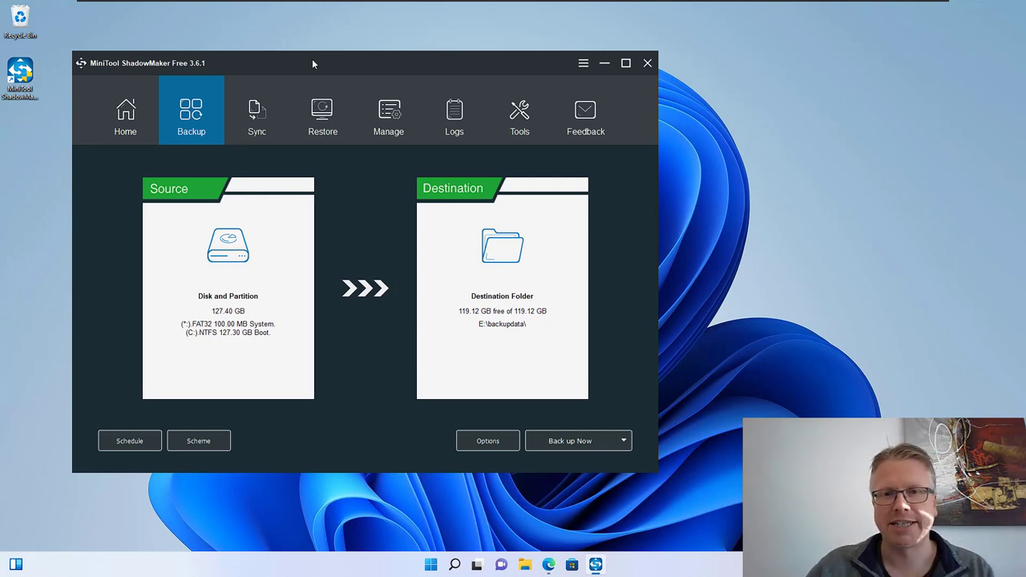
{"action": "left_click", "coordinate": [554, 395]}
{"action": "left_click", "coordinate": [258, 321]}
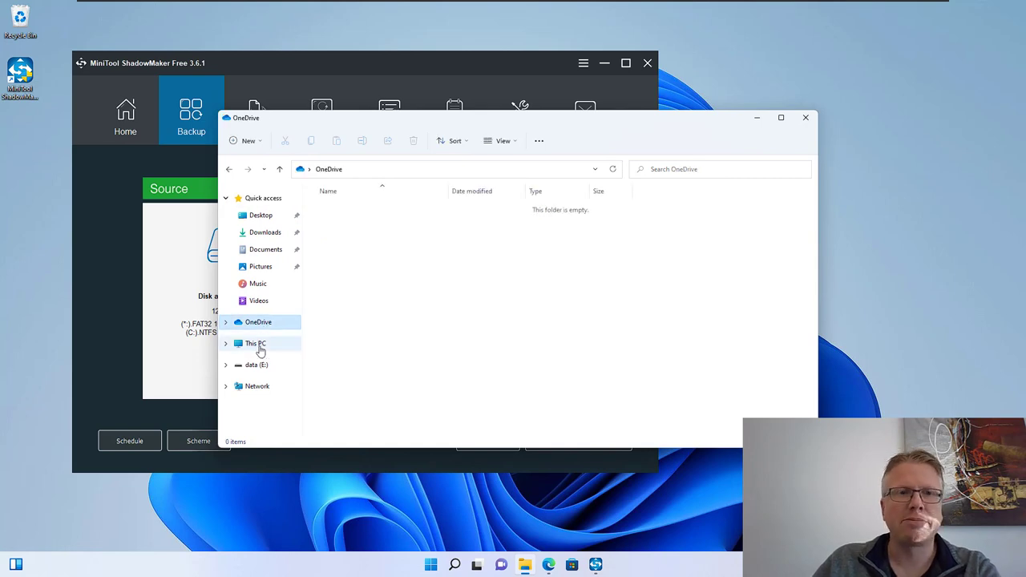
{"action": "left_click", "coordinate": [258, 347]}
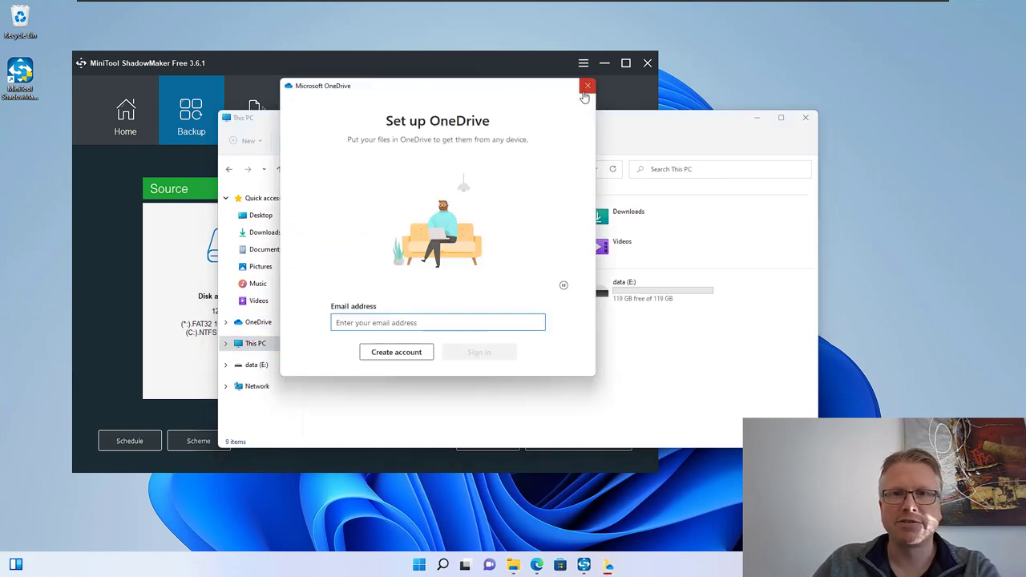
{"action": "left_click", "coordinate": [586, 87]}
{"action": "left_click", "coordinate": [339, 299]}
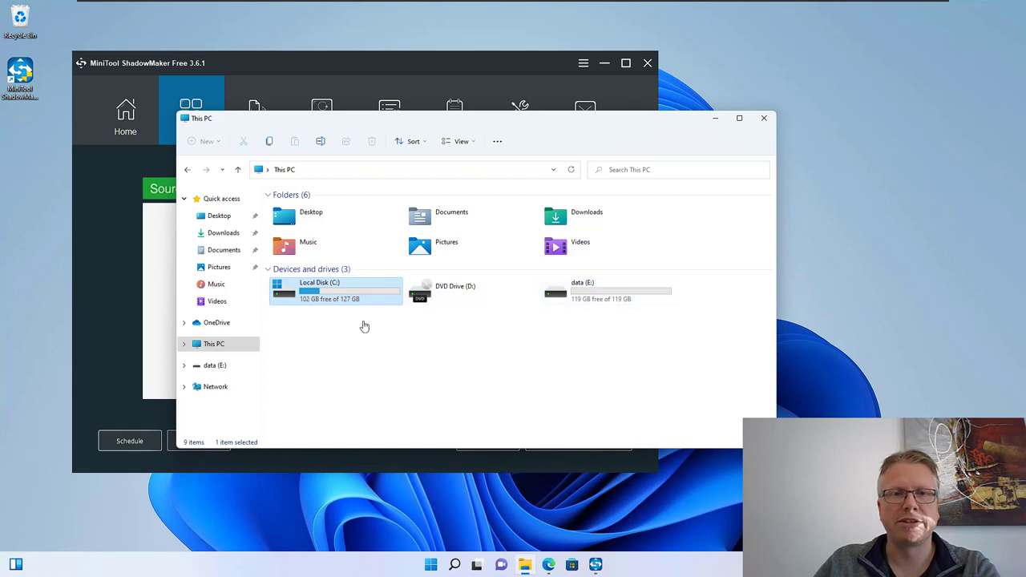
- Set the source to Disk and Partitions with all four partitions ticked, including the 16 MB one
{"action": "left_click", "coordinate": [716, 121]}
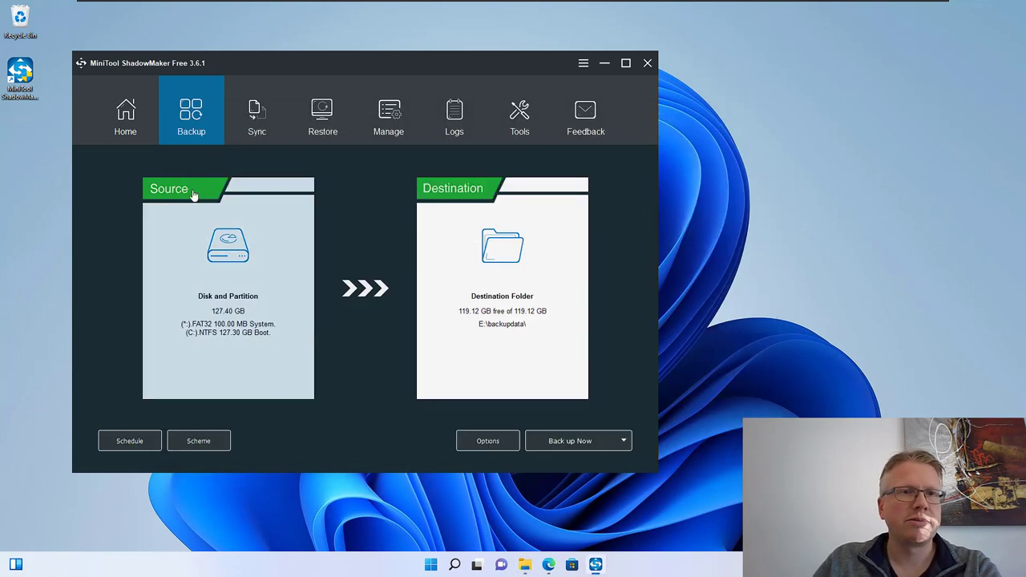
{"action": "left_click", "coordinate": [261, 282]}
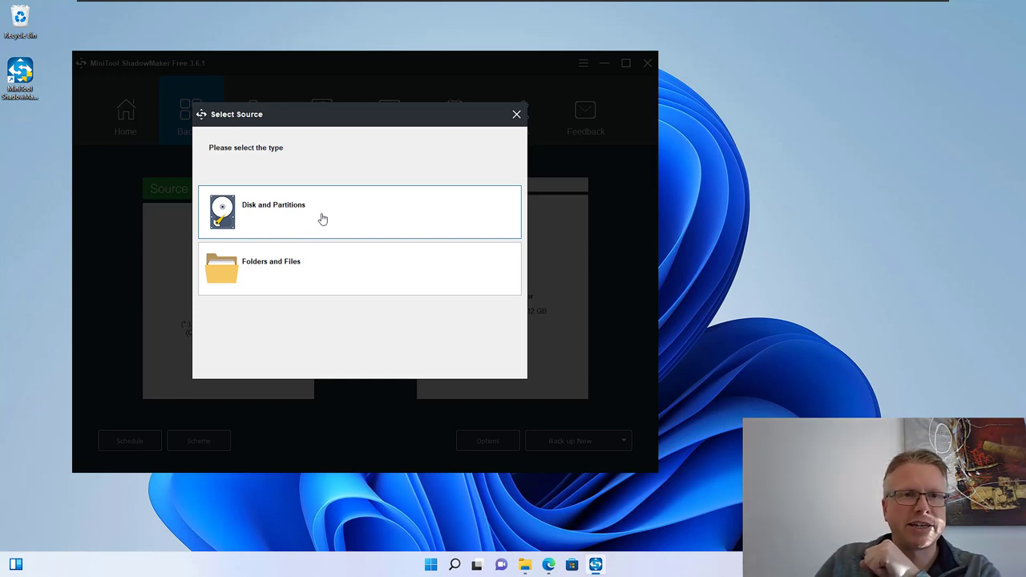
{"action": "left_click", "coordinate": [323, 219]}
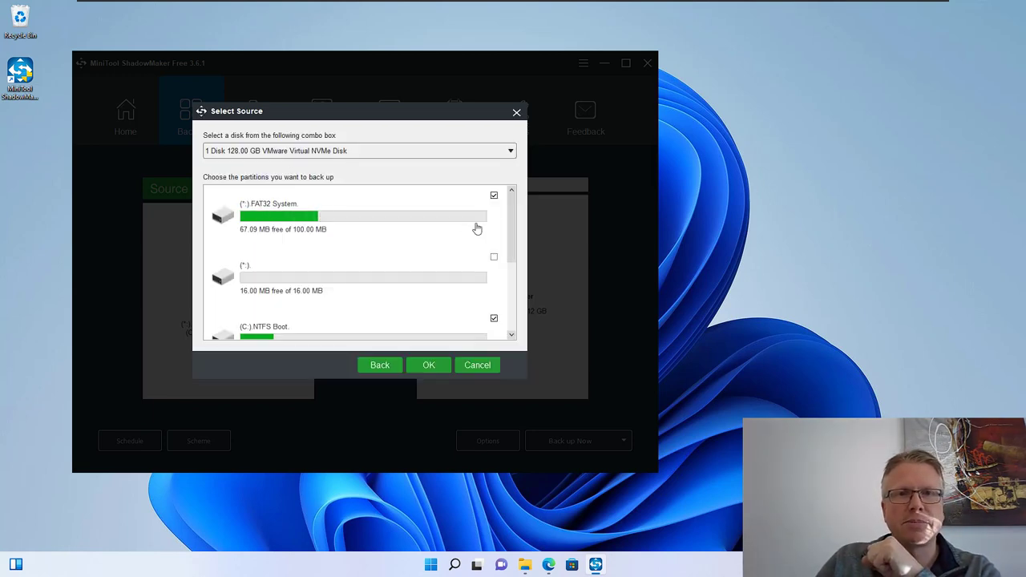
{"action": "mouse_move", "coordinate": [512, 214]}
{"action": "left_mouse_down"}
{"action": "mouse_move", "coordinate": [513, 316]}
{"action": "mouse_move", "coordinate": [510, 216]}
{"action": "left_mouse_up"}
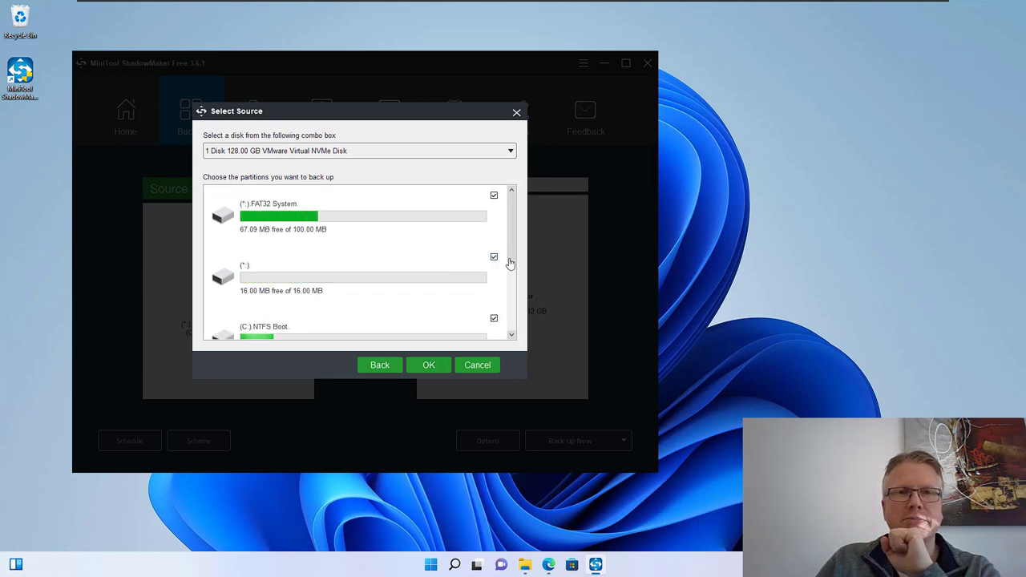
{"action": "left_click_drag", "start_coordinate": [512, 256], "coordinate": [519, 291]}
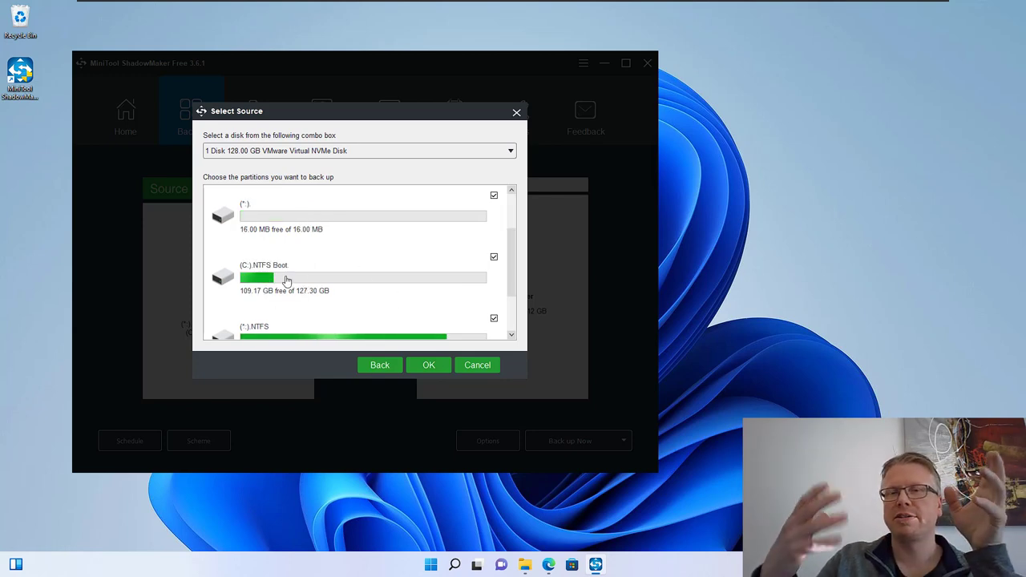
{"action": "left_click", "coordinate": [431, 366]}
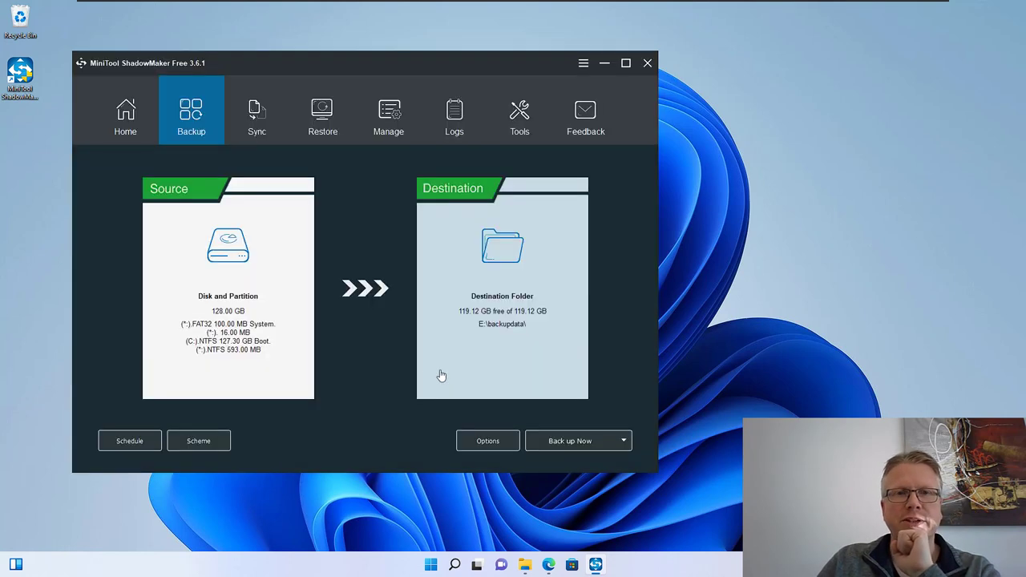
{"action": "left_click", "coordinate": [505, 343]}
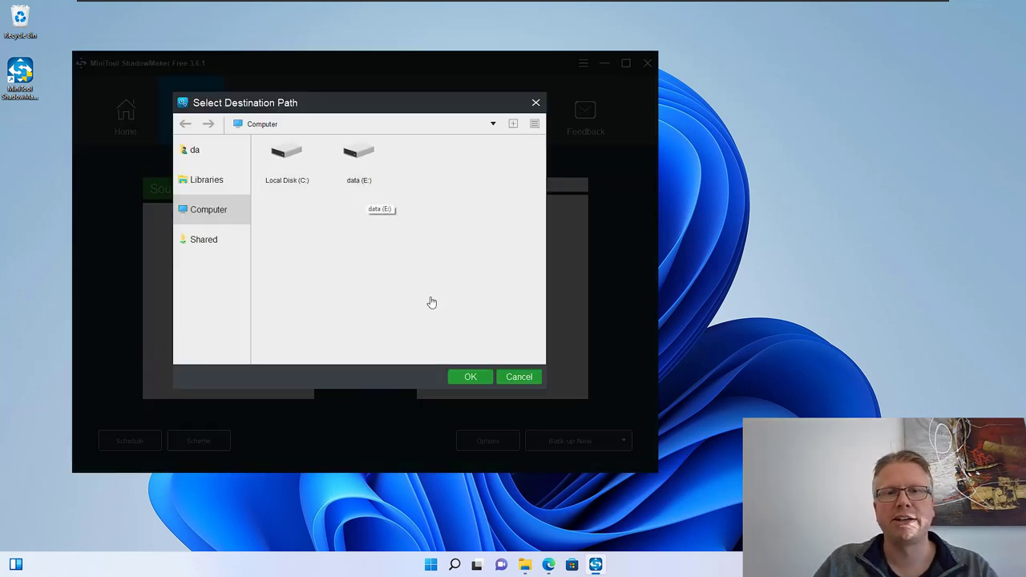
{"action": "left_click", "coordinate": [520, 378]}
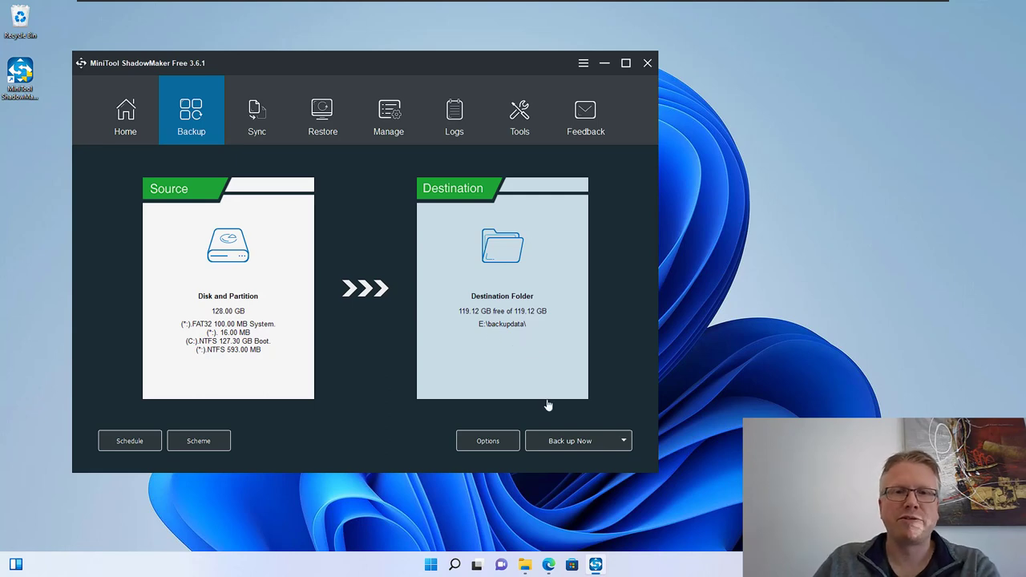
{"action": "left_click", "coordinate": [579, 446]}
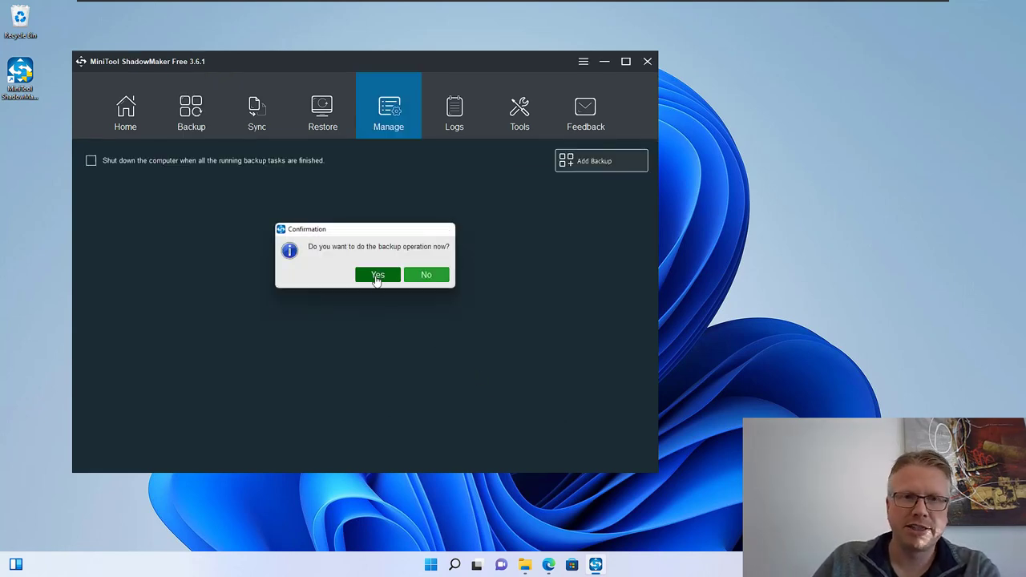
{"action": "left_click", "coordinate": [377, 277]}
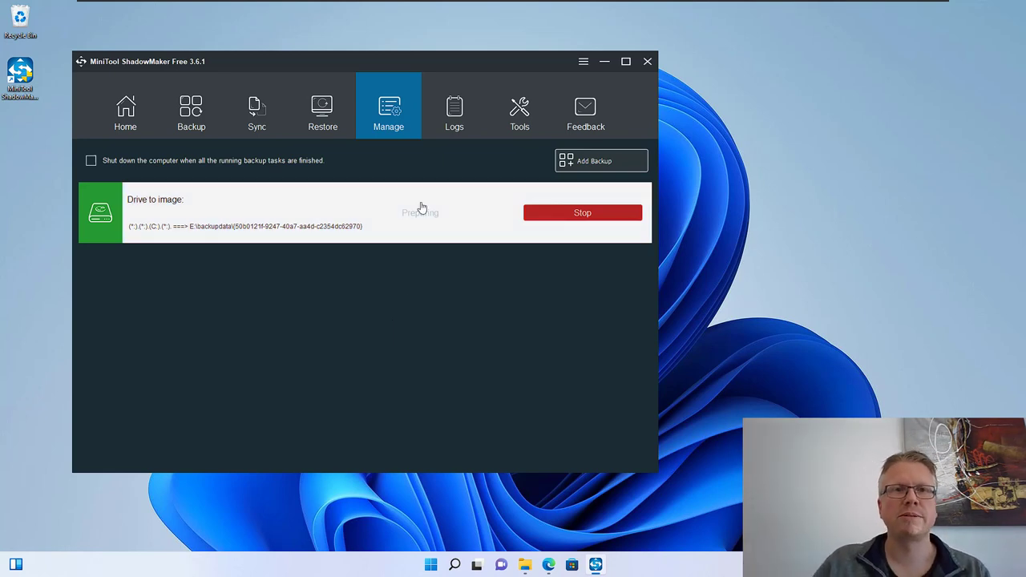
{"action": "left_click_drag", "start_coordinate": [401, 68], "coordinate": [403, 56]}
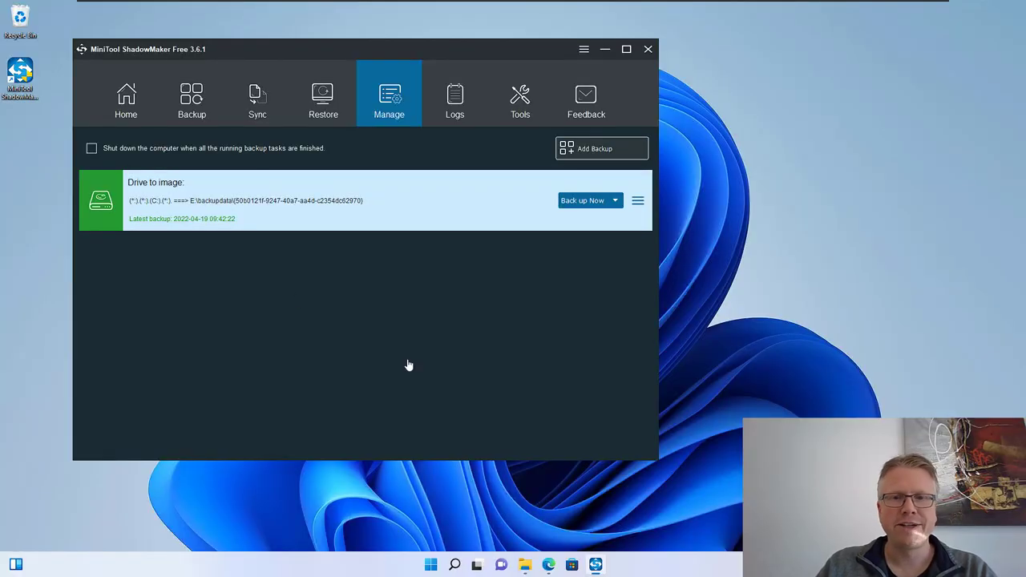
- Open File Explorer and navigate to the backupdata folder on data (E:)
{"action": "left_click", "coordinate": [525, 567]}
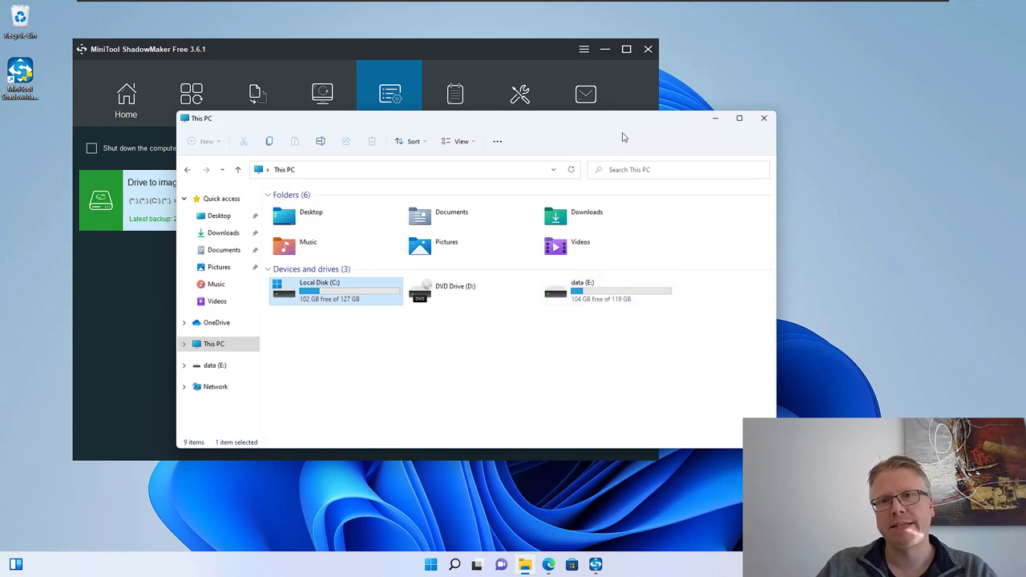
{"action": "left_click_drag", "start_coordinate": [618, 122], "coordinate": [567, 136]}
{"action": "double_click", "coordinate": [571, 307]}
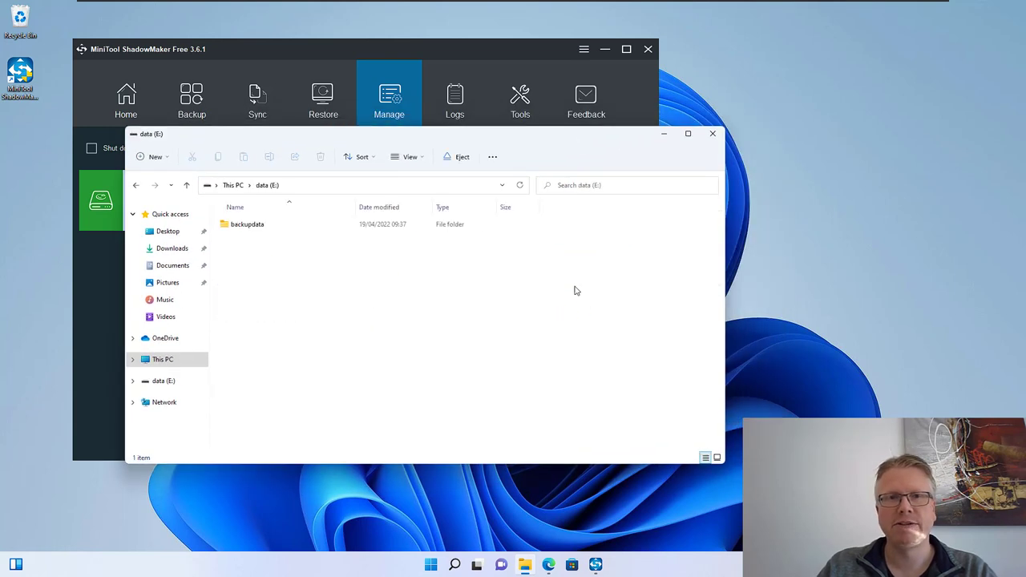
{"action": "double_click", "coordinate": [259, 226]}
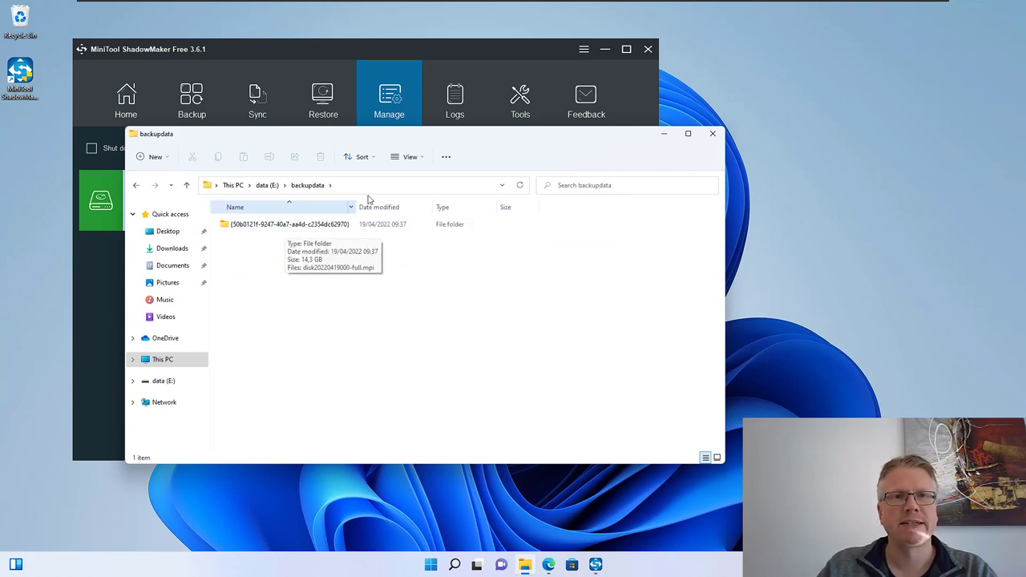
{"action": "left_click_drag", "start_coordinate": [368, 143], "coordinate": [396, 255]}
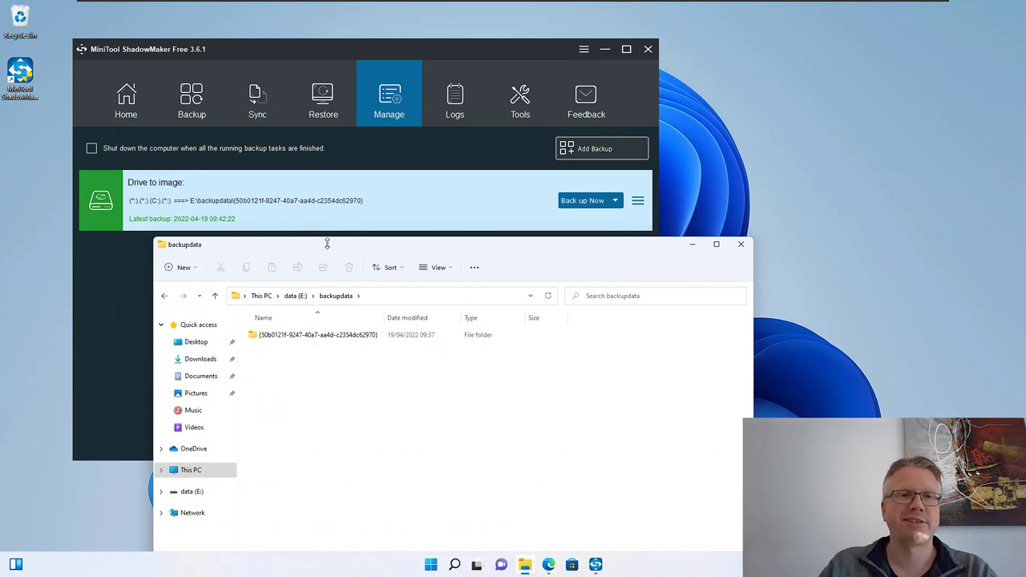
{"action": "double_click", "coordinate": [313, 335]}
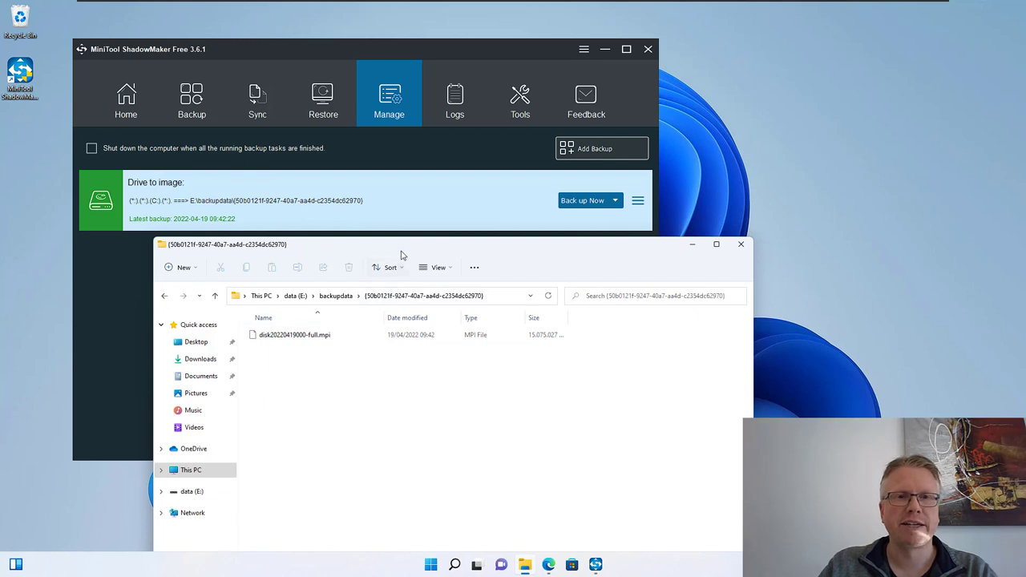
{"action": "left_click_drag", "start_coordinate": [401, 250], "coordinate": [400, 218]}
{"action": "left_click", "coordinate": [329, 308]}
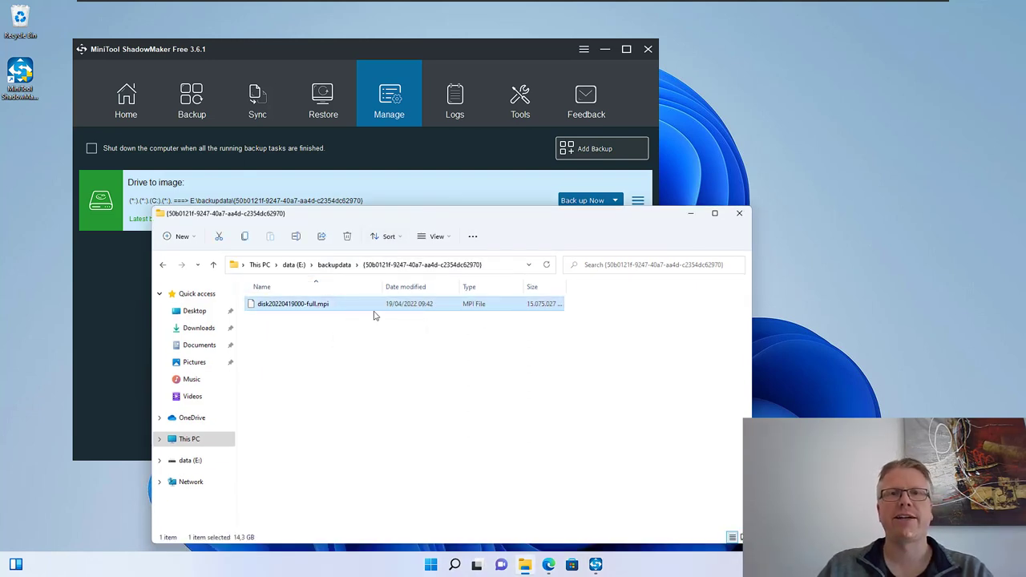
{"action": "left_click", "coordinate": [692, 214]}
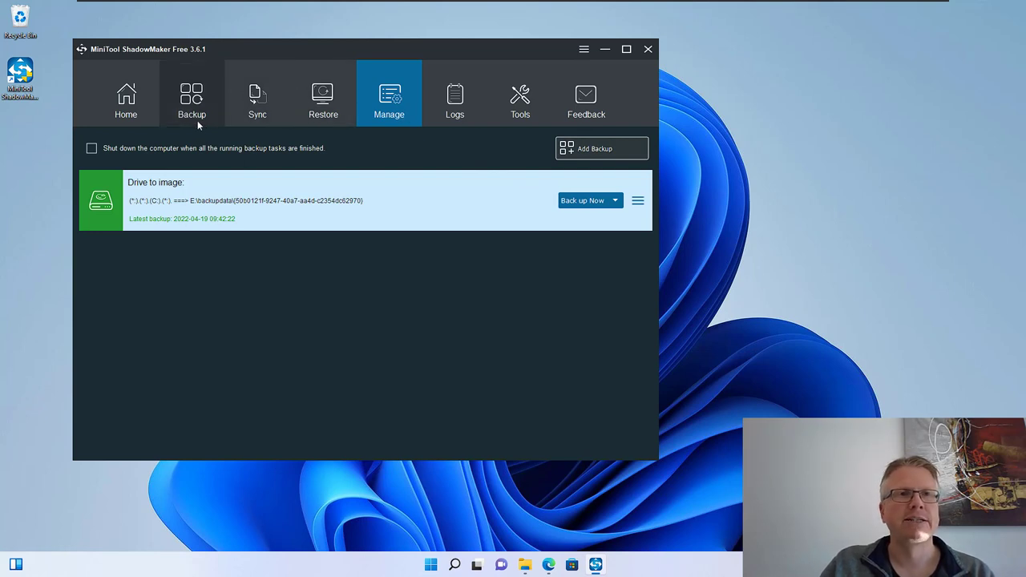
{"action": "left_click", "coordinate": [637, 201]}
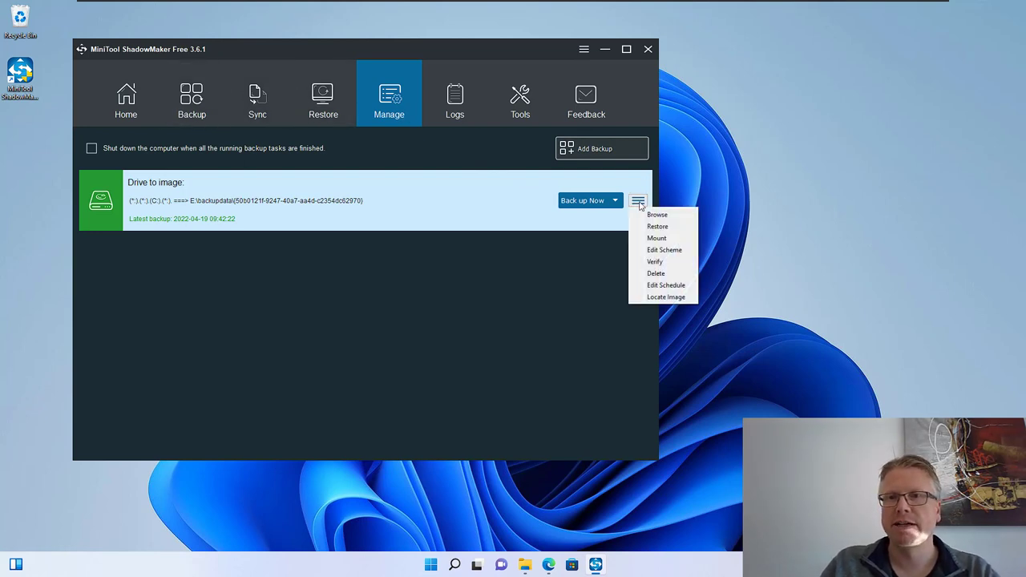
{"action": "left_click", "coordinate": [668, 286]}
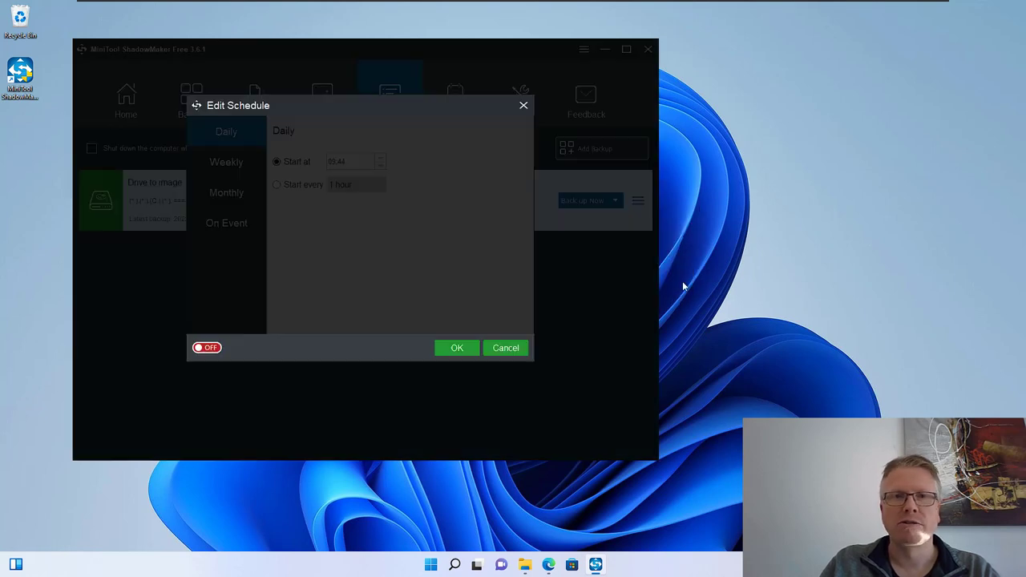
{"action": "left_click", "coordinate": [215, 348]}
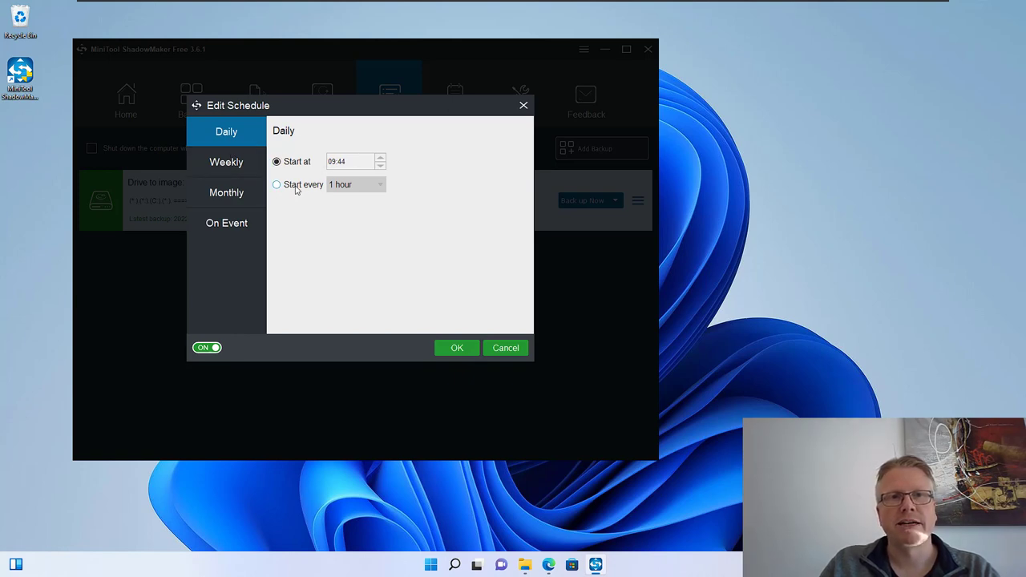
{"action": "left_click", "coordinate": [246, 173]}
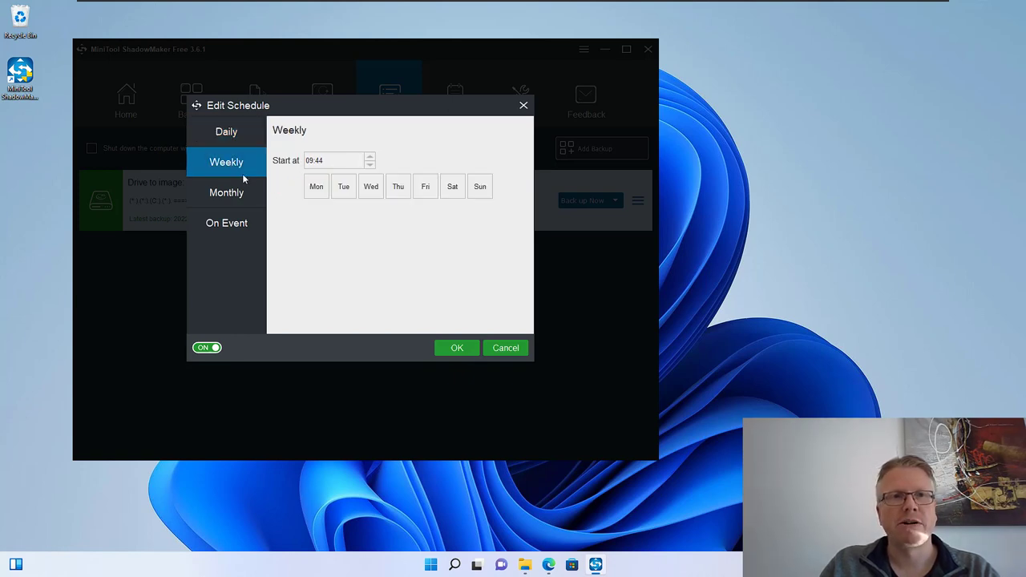
{"action": "left_click", "coordinate": [224, 131]}
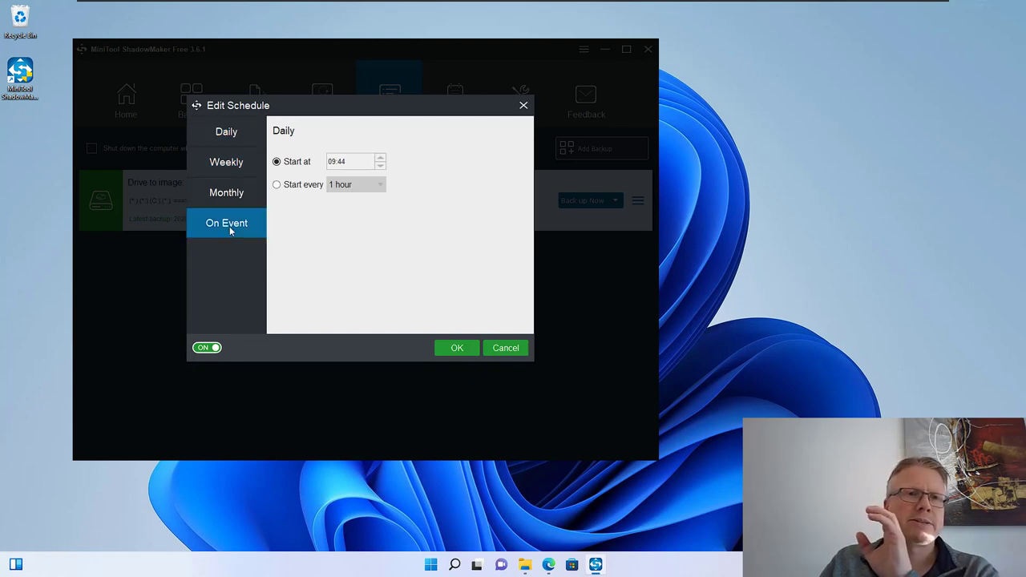
{"action": "left_click", "coordinate": [229, 226]}
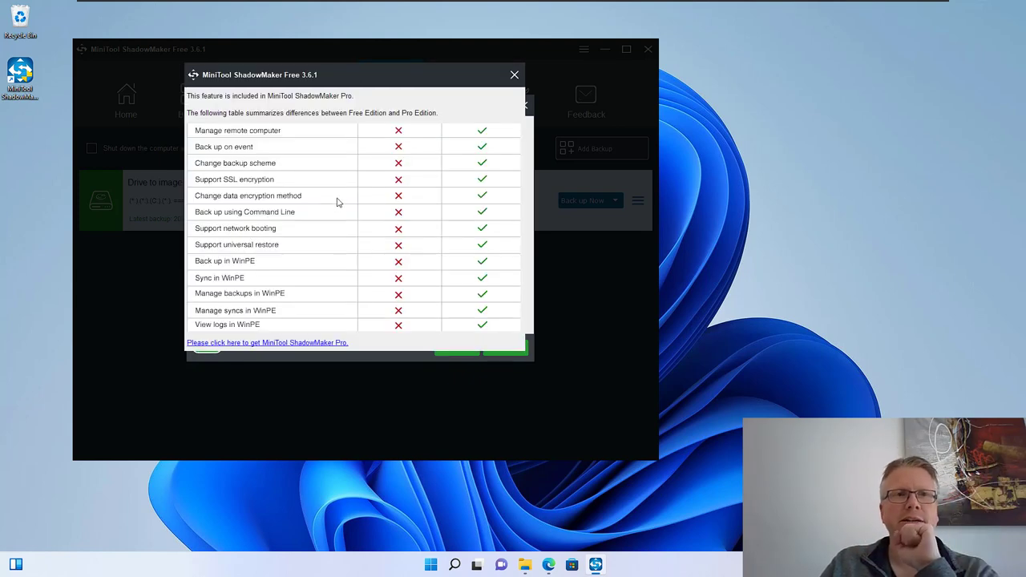
{"action": "left_click", "coordinate": [514, 74]}
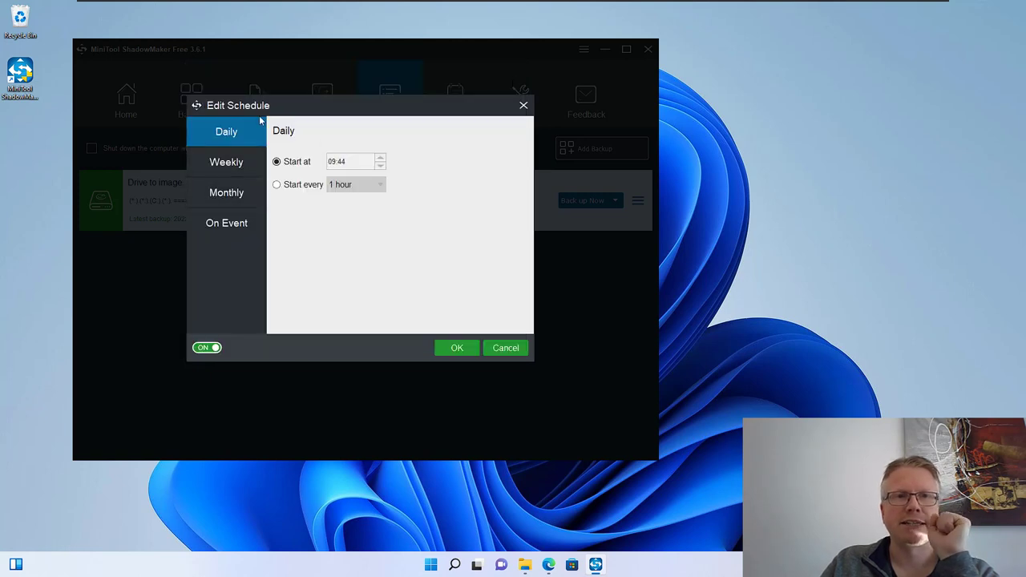
{"action": "left_click", "coordinate": [505, 350]}
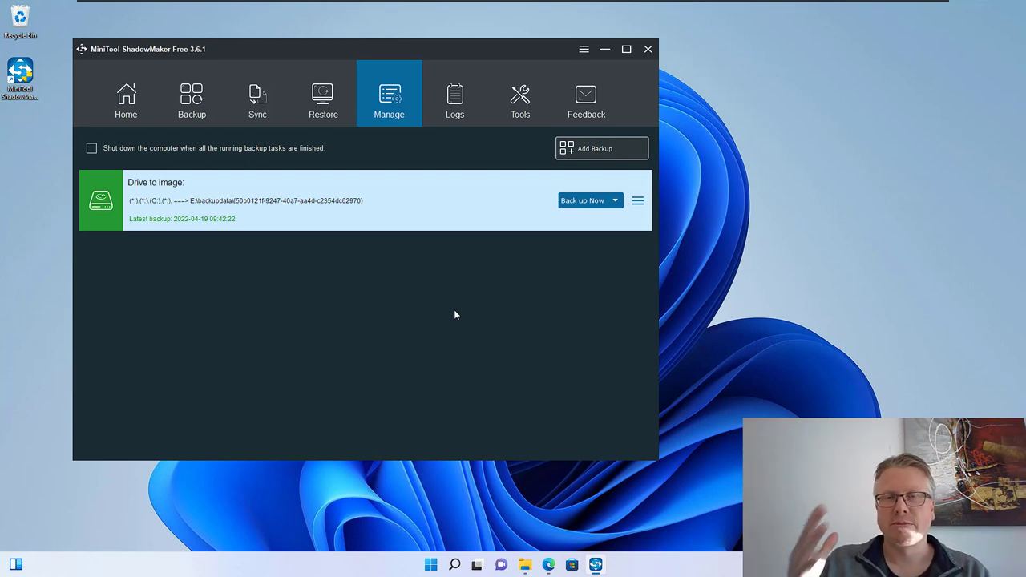
- Mount the C: NTFS 127.30 GB partition from the 19/04/2022 09:37 backup version
{"action": "left_click", "coordinate": [638, 200]}
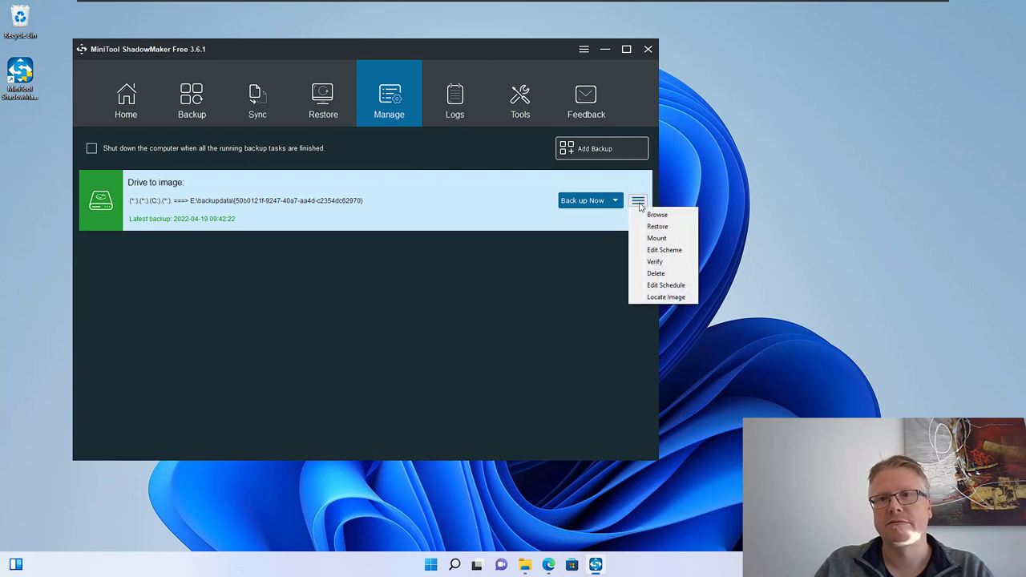
{"action": "left_click", "coordinate": [670, 239]}
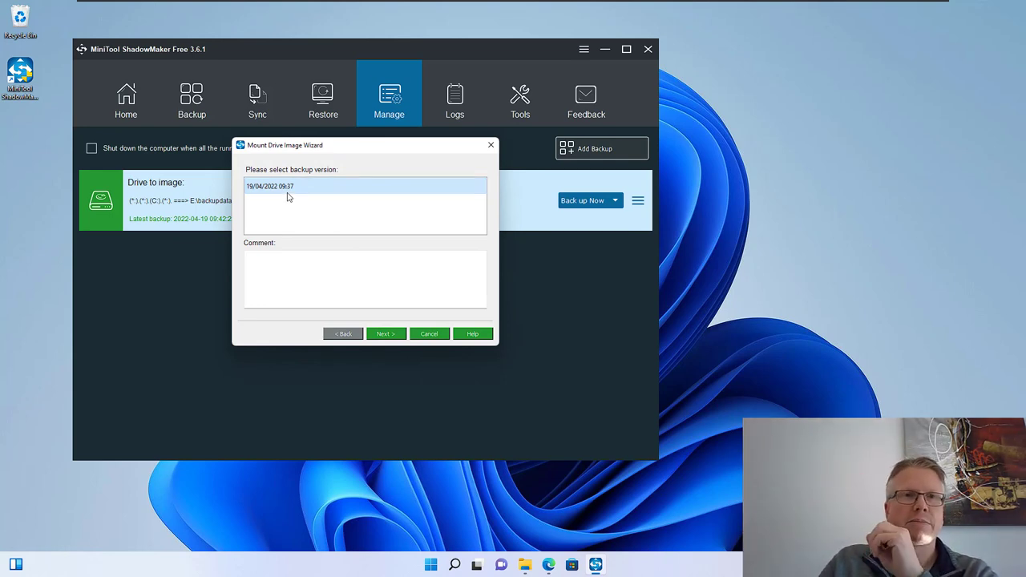
{"action": "left_click", "coordinate": [392, 336]}
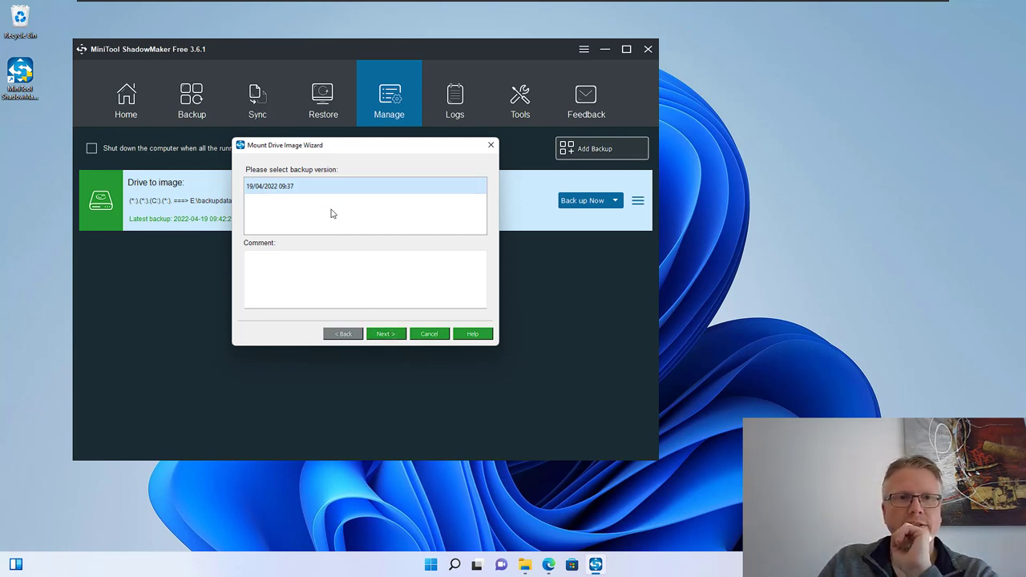
{"action": "left_click", "coordinate": [383, 336]}
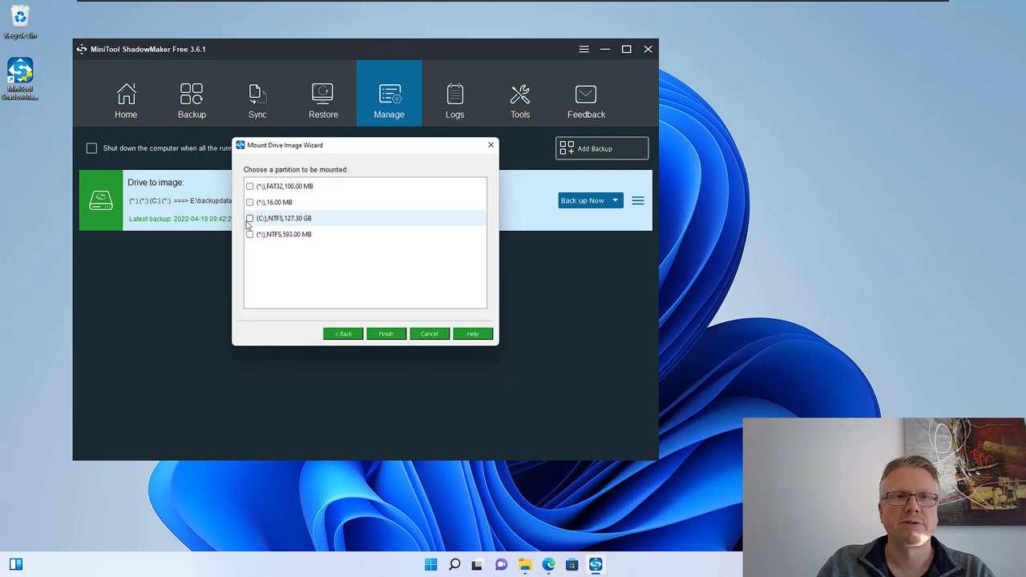
{"action": "left_click", "coordinate": [251, 223]}
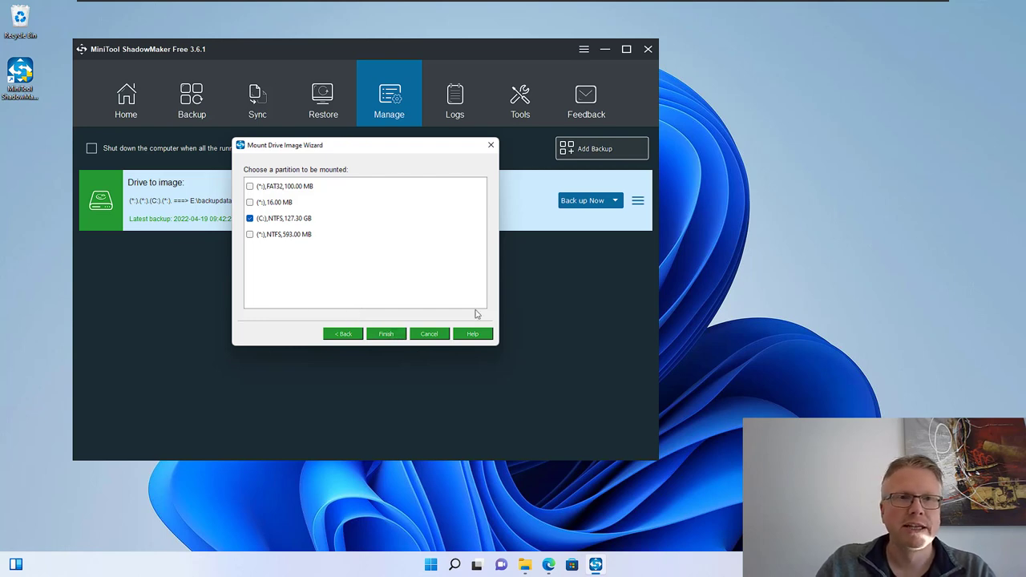
{"action": "left_click", "coordinate": [386, 334]}
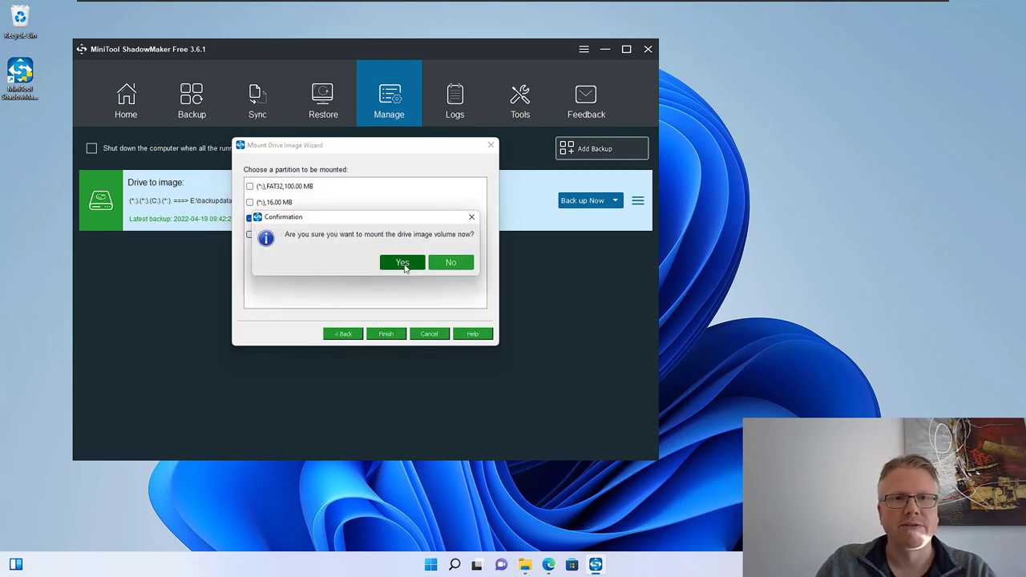
{"action": "left_click", "coordinate": [405, 268]}
{"action": "left_click", "coordinate": [406, 264]}
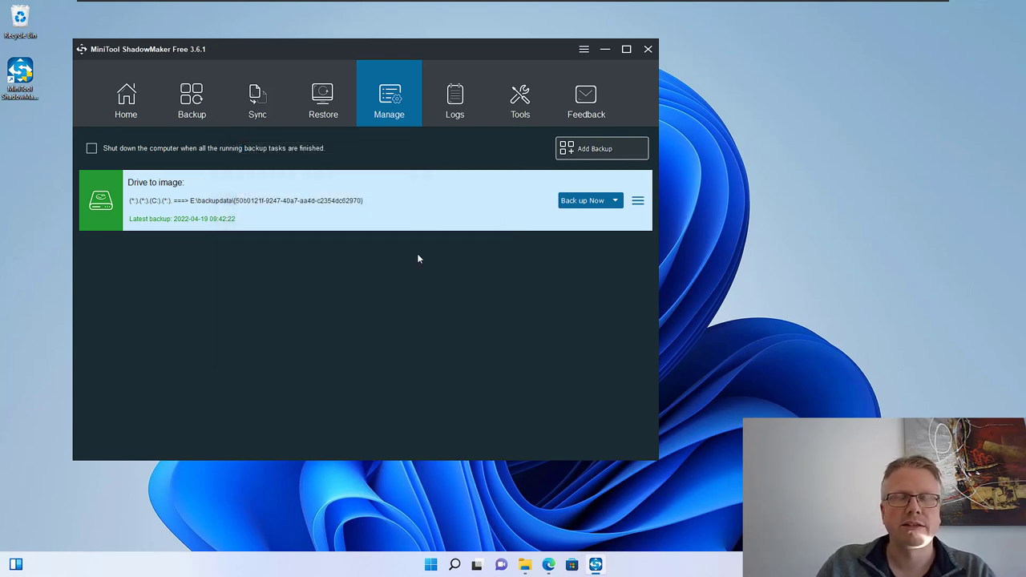
- Show This PC in File Explorer and open the mounted Local Disk (F:)
{"action": "left_click", "coordinate": [524, 563]}
{"action": "left_click", "coordinate": [189, 438]}
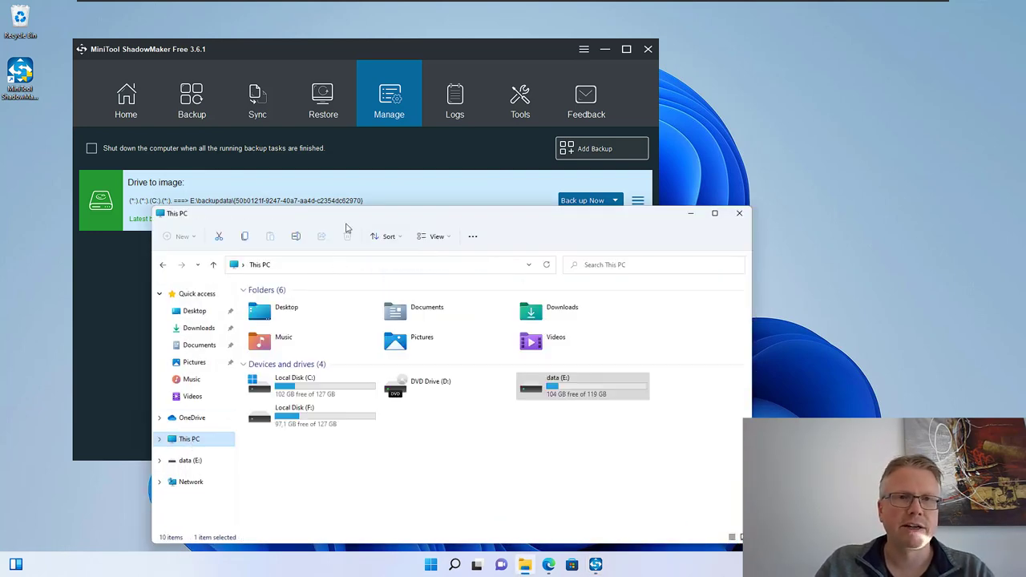
{"action": "left_click_drag", "start_coordinate": [348, 216], "coordinate": [296, 80]}
{"action": "left_click", "coordinate": [265, 282]}
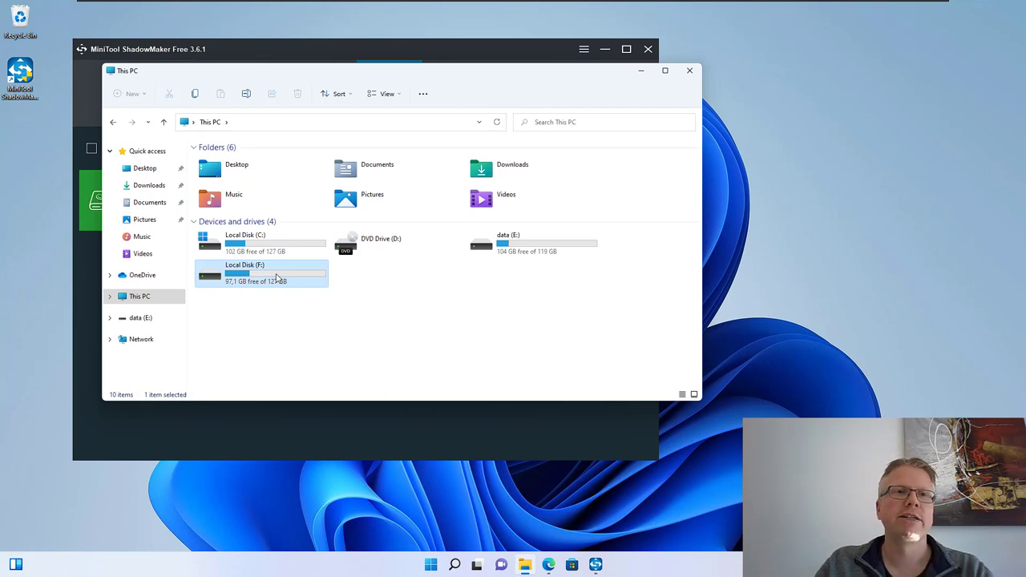
{"action": "double_click", "coordinate": [277, 278]}
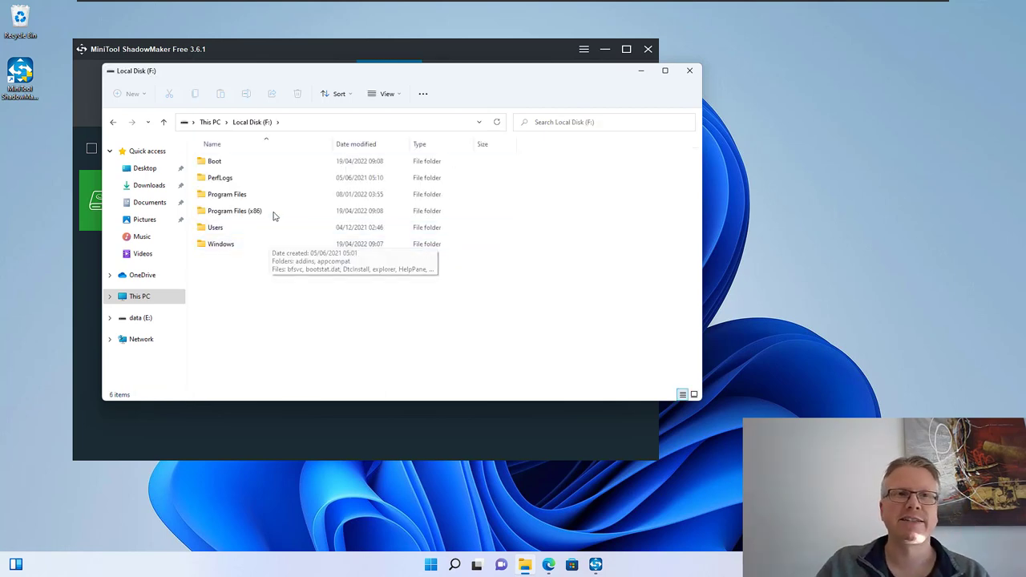
- Browse into Users and the user profile folder, then bring up the Documents folder's context menu
{"action": "double_click", "coordinate": [224, 242]}
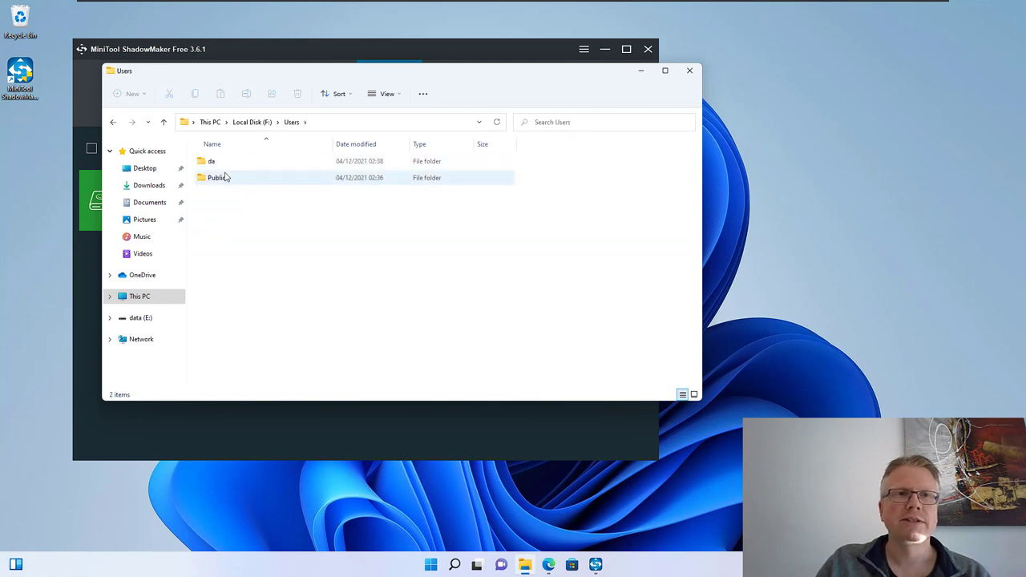
{"action": "double_click", "coordinate": [223, 174]}
{"action": "left_click", "coordinate": [228, 195]}
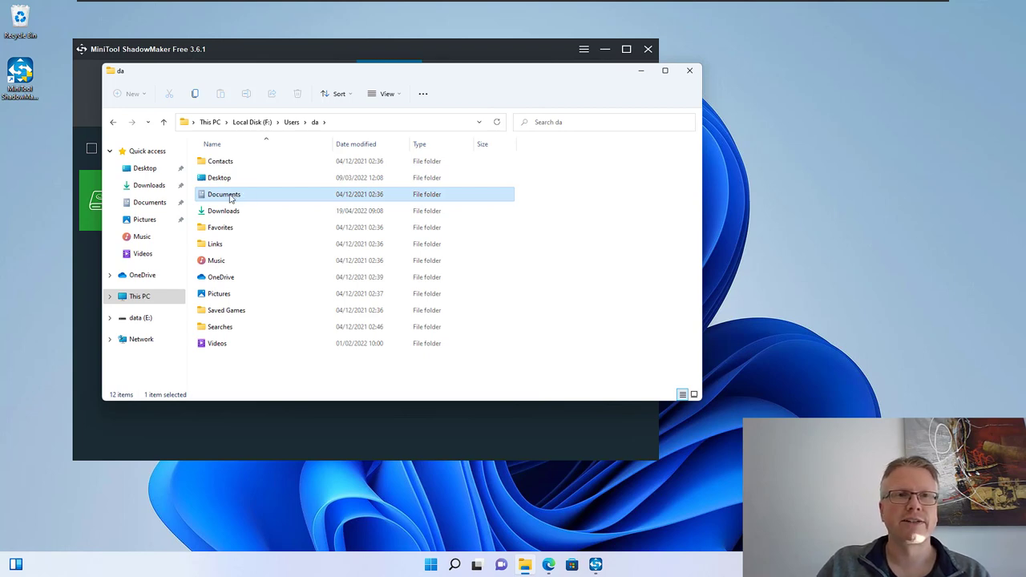
{"action": "right_click", "coordinate": [231, 198]}
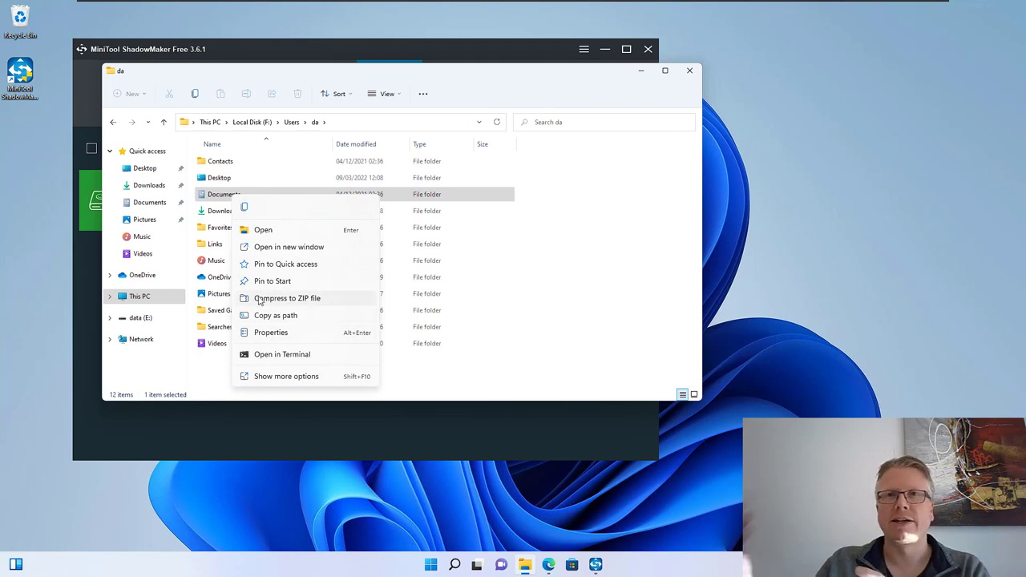
- Bring ShadowMaker forward on the Backup page with the 128.00 GB disk and E:\backupdata\
{"action": "left_click", "coordinate": [281, 49]}
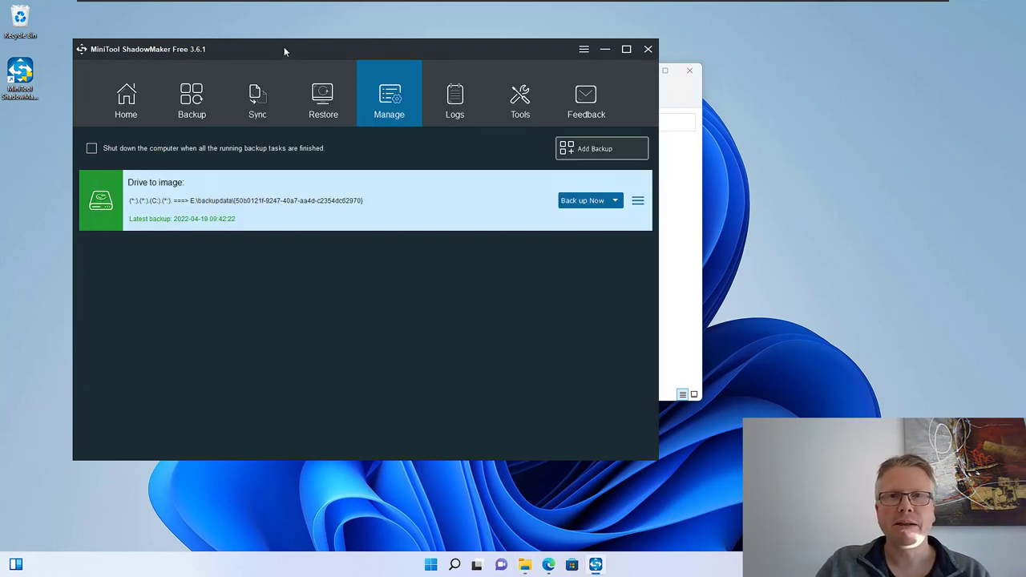
{"action": "left_click", "coordinate": [205, 93]}
{"action": "left_click_drag", "start_coordinate": [256, 51], "coordinate": [241, 42]}
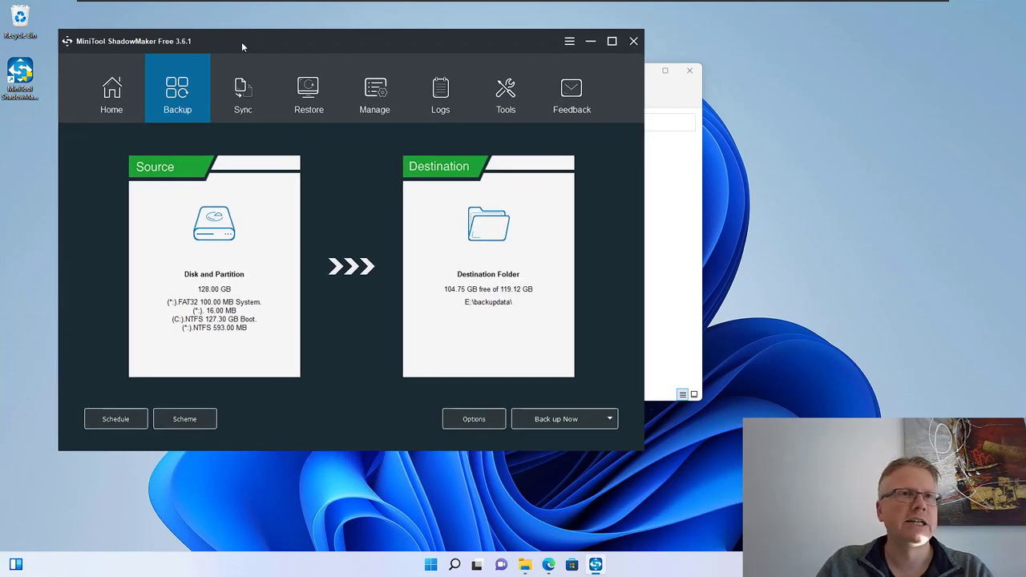